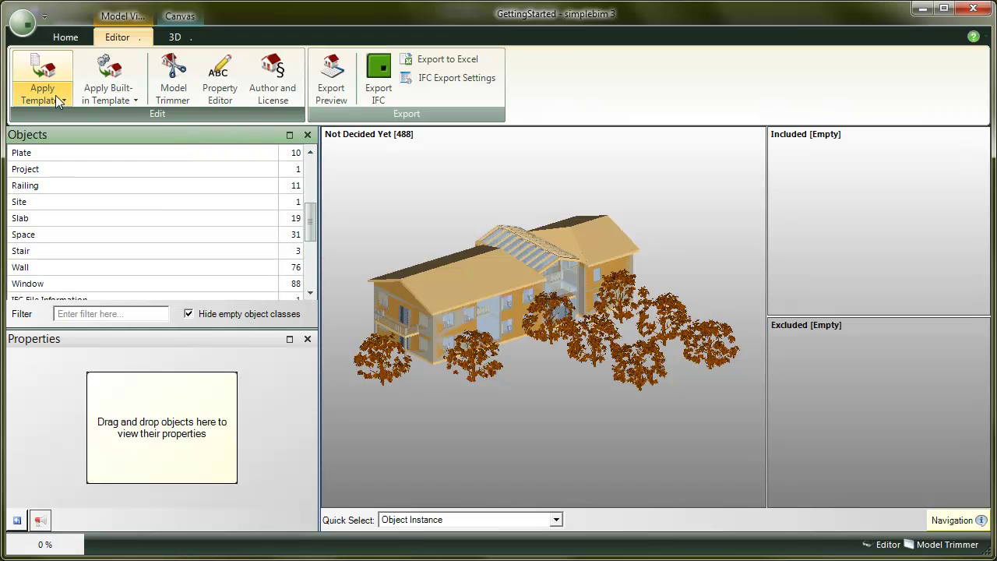
- Apply the Getting Started (Requirements) template to the model
left_click(55, 95)
mouse_move(110, 169)
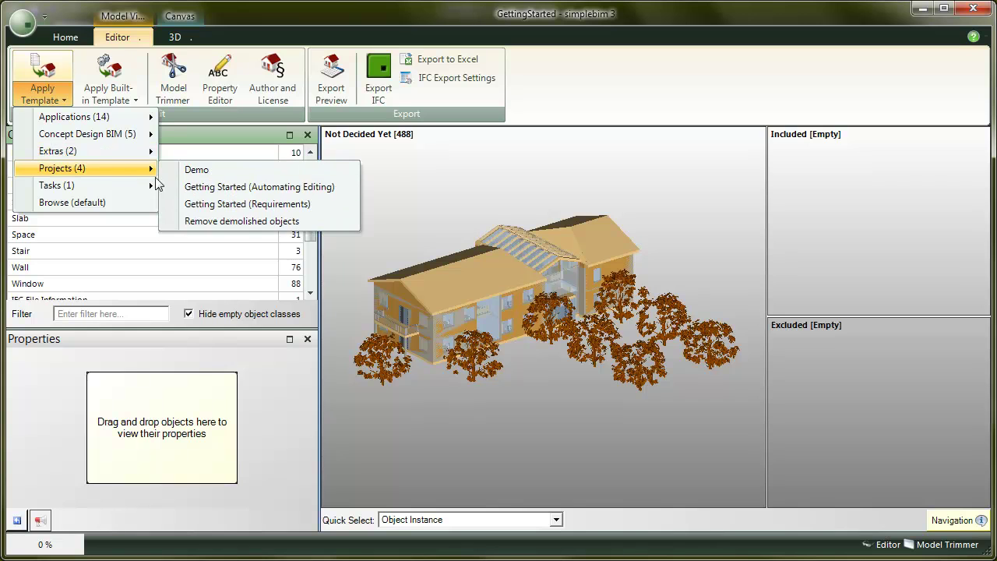
left_click(248, 204)
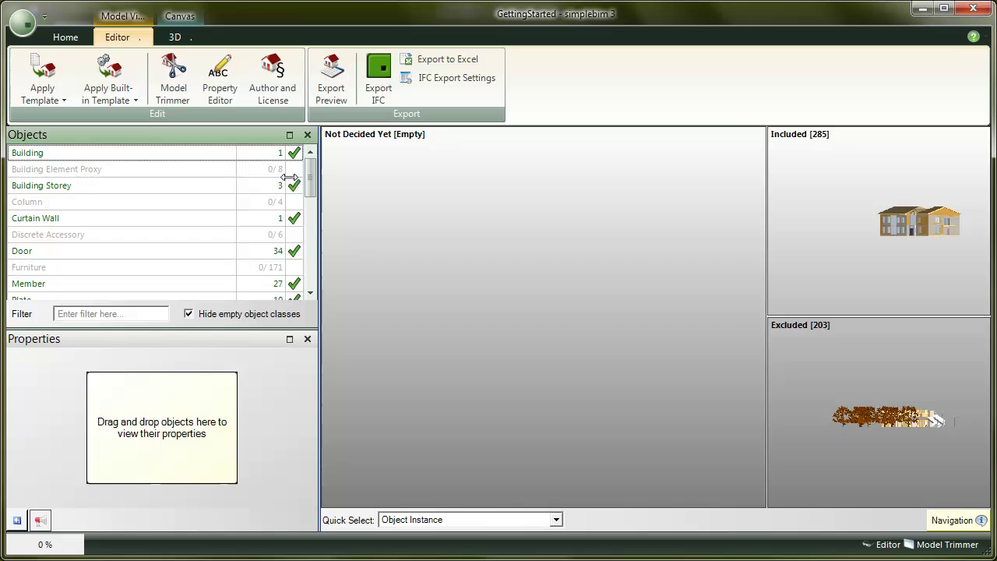
- Select Wall and expand Building Element Construction Type to reveal failing values 150 and 315
left_click_drag(310, 186, 313, 239)
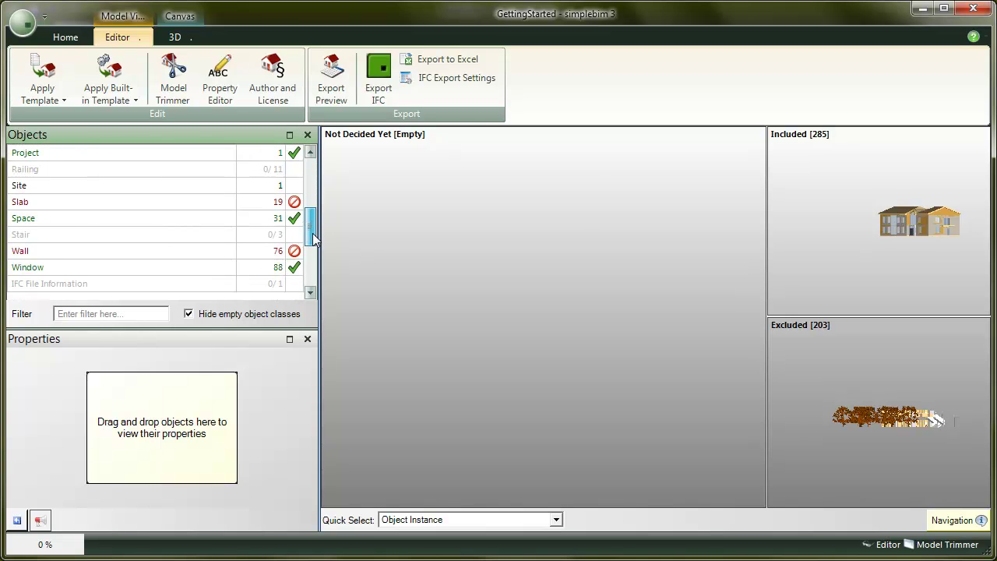
left_click(294, 251)
left_click(295, 251)
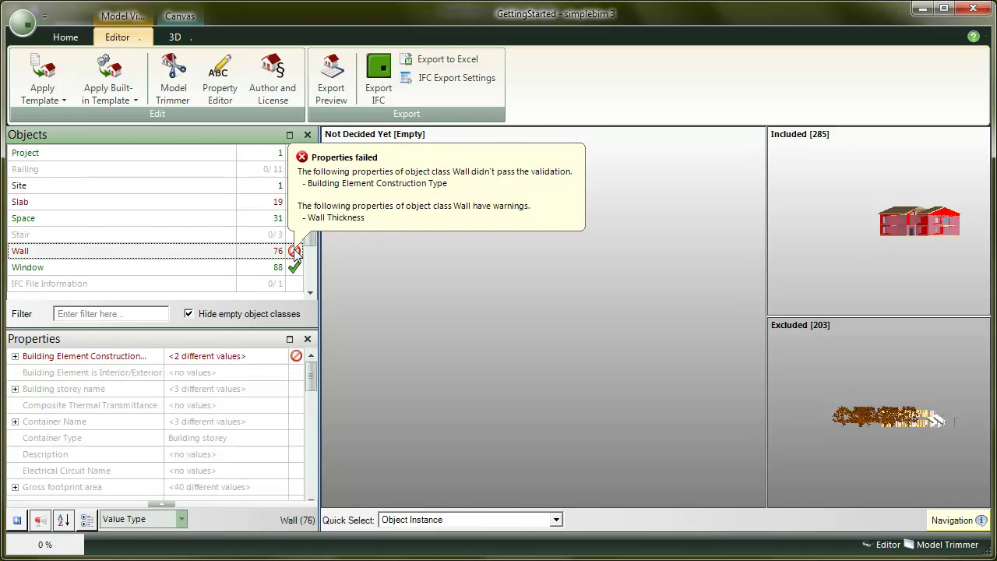
mouse_move(296, 355)
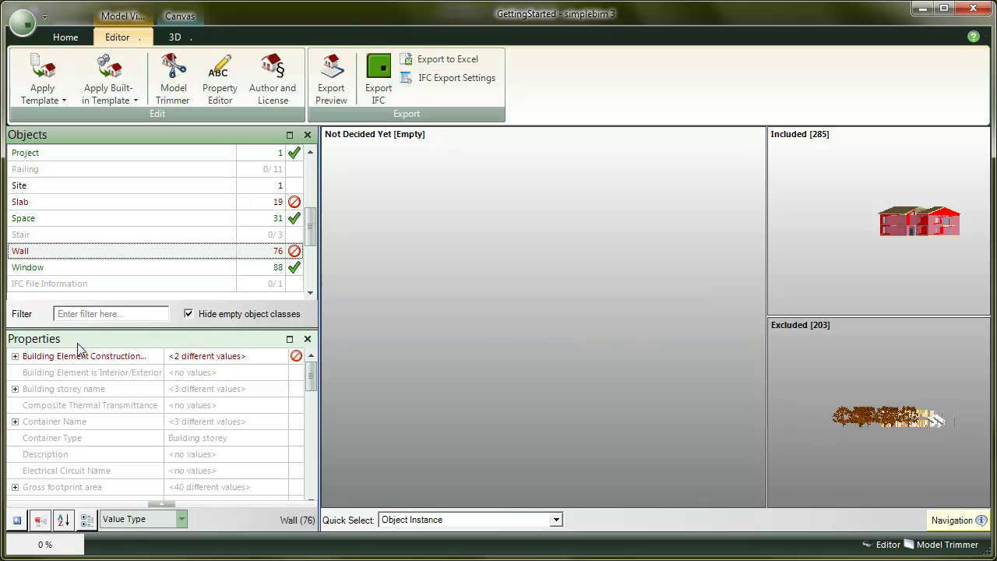
left_click(14, 356)
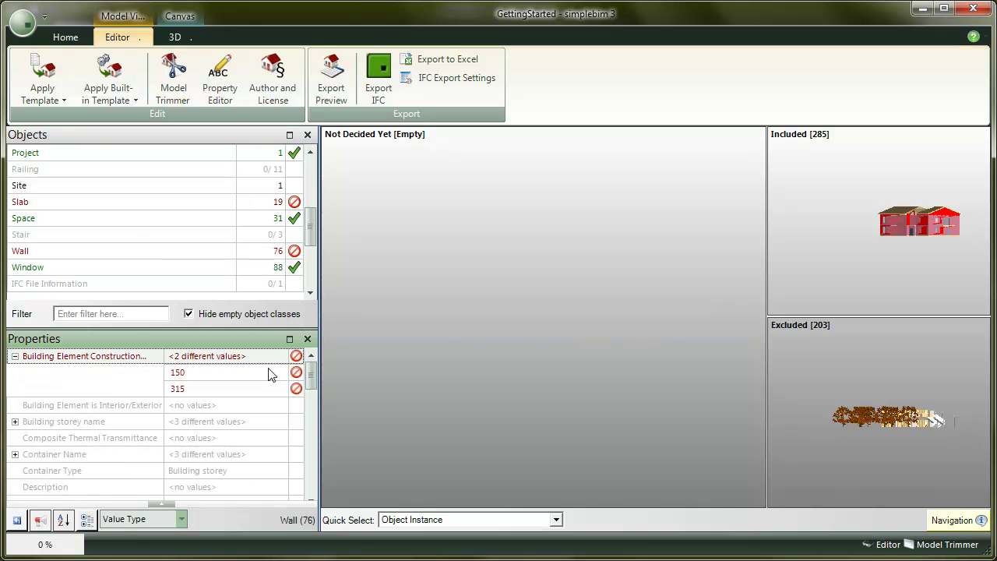
mouse_move(298, 374)
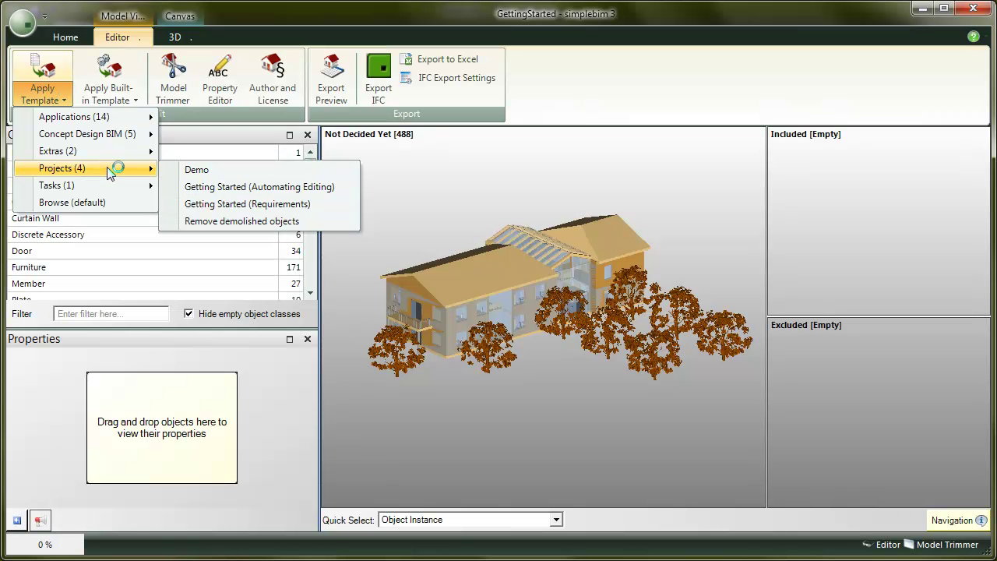
- Apply the Getting Started (Automating Editing) template and enlarge the included objects view
left_click(269, 188)
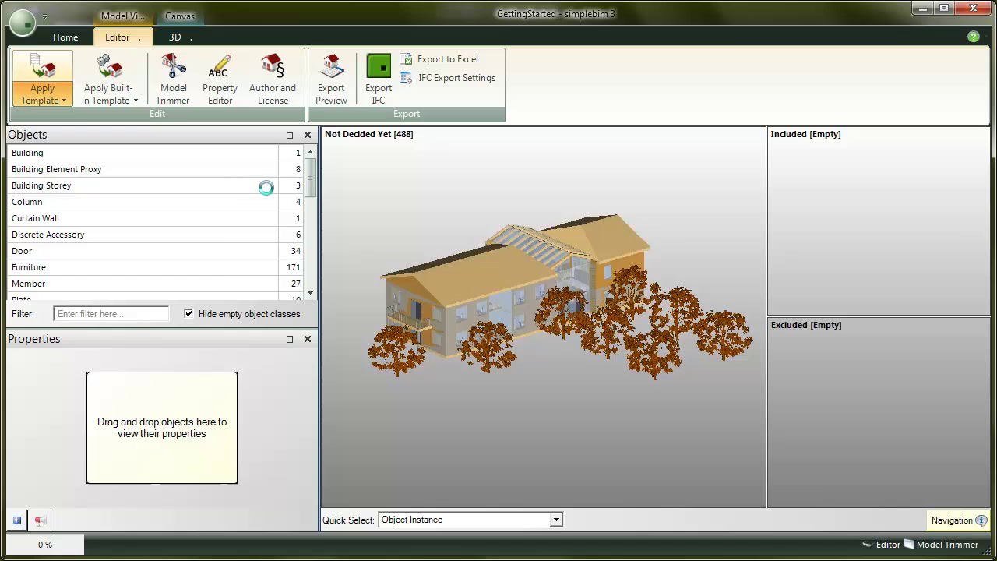
left_click(839, 203)
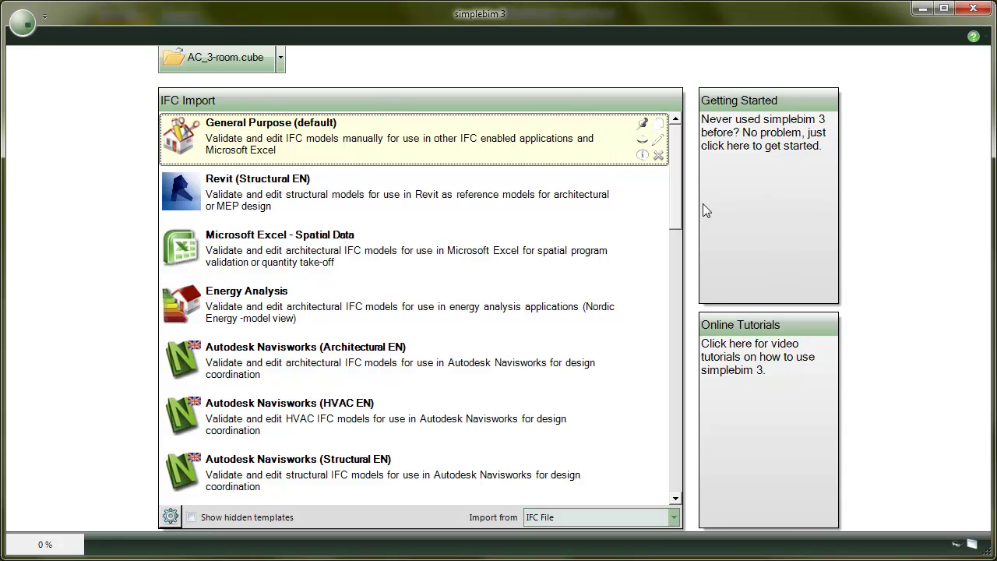
scroll(677, 226, "down", 3)
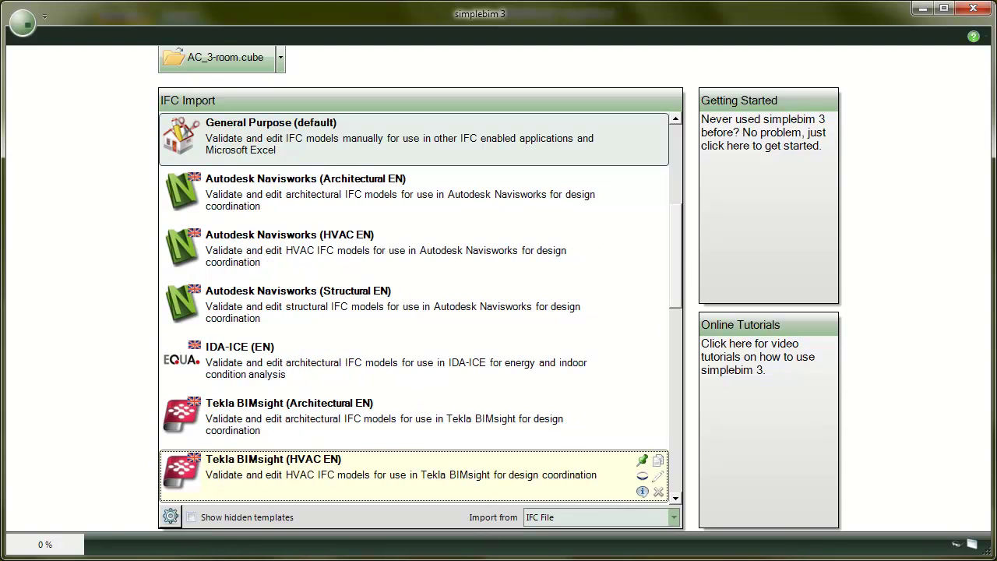
mouse_move(440, 556)
- Return to the model editor and bring up the list of templates
left_click(513, 495)
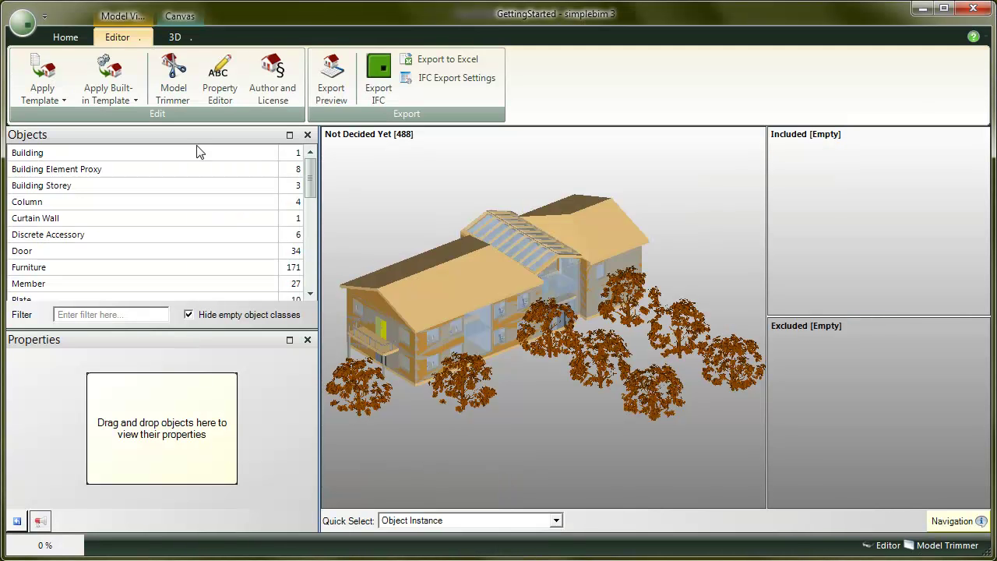
left_click(57, 95)
mouse_move(77, 119)
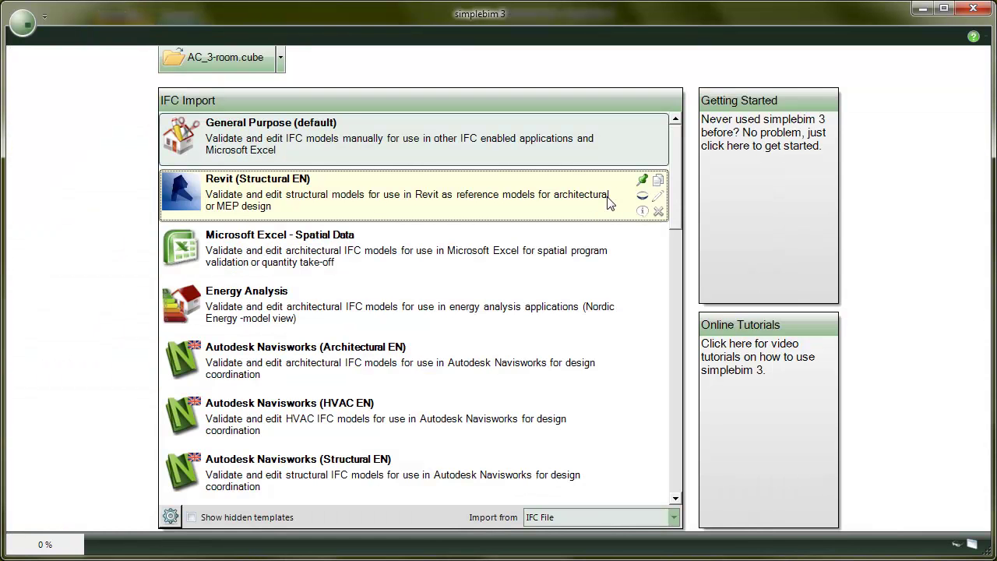
- Import GettingStarted.ifc using the Revit (Structural EN) template
left_click(419, 204)
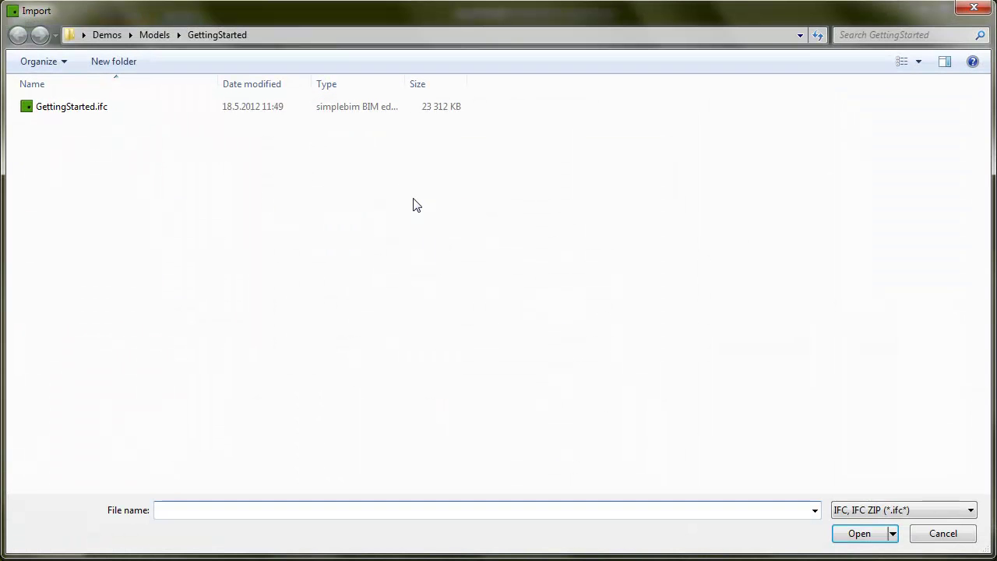
left_click(80, 111)
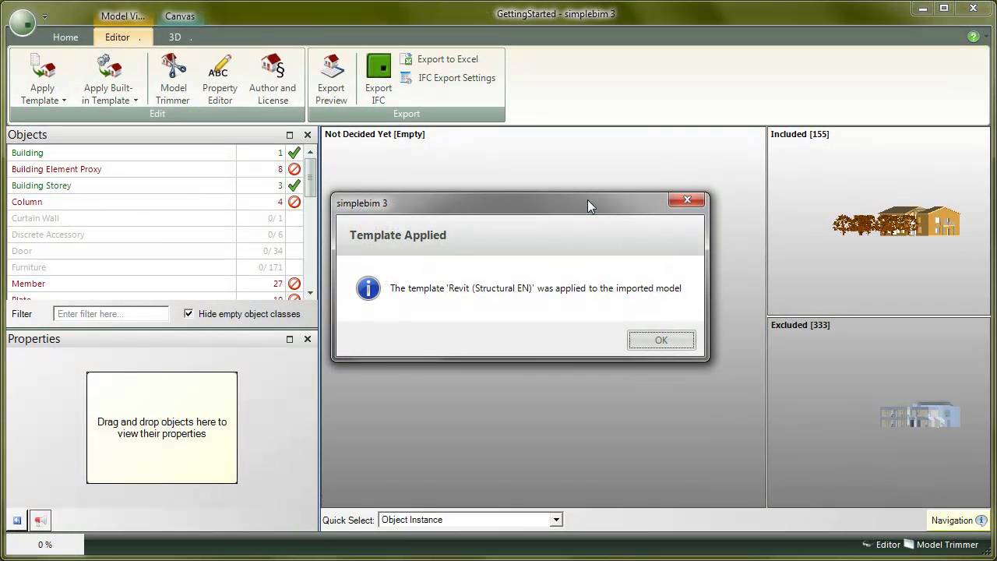
left_click_drag(587, 200, 587, 203)
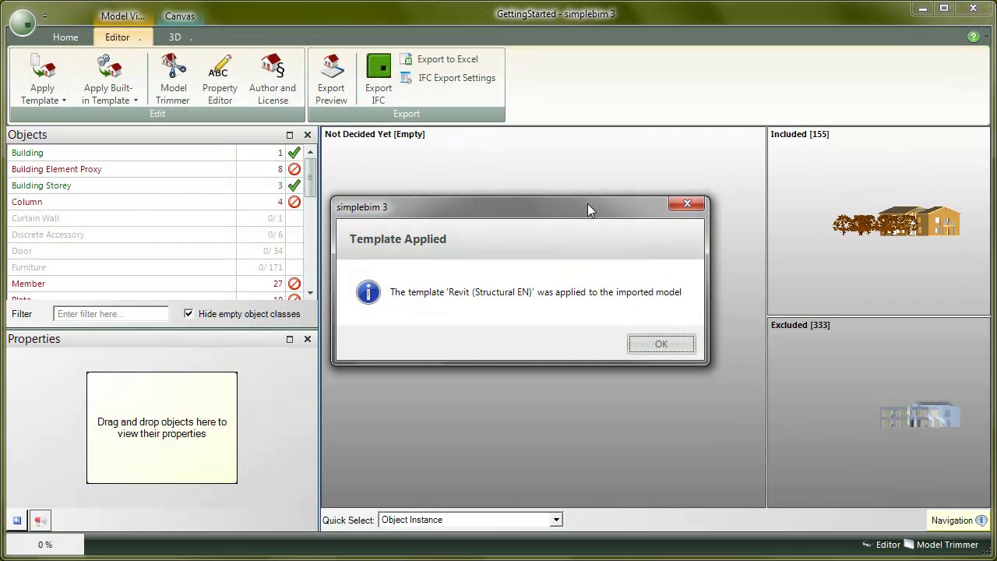
- Dismiss the Template Applied message
left_click(682, 355)
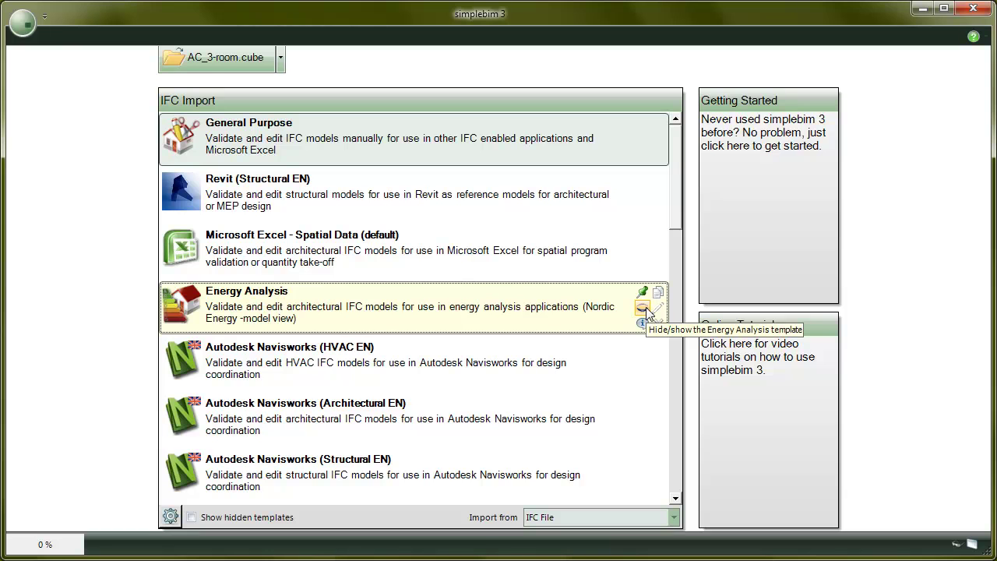
- Hide Energy Analysis, move Navisworks (HVAC EN) below Excel Spatial Data, then unhide Energy Analysis
left_click(643, 308)
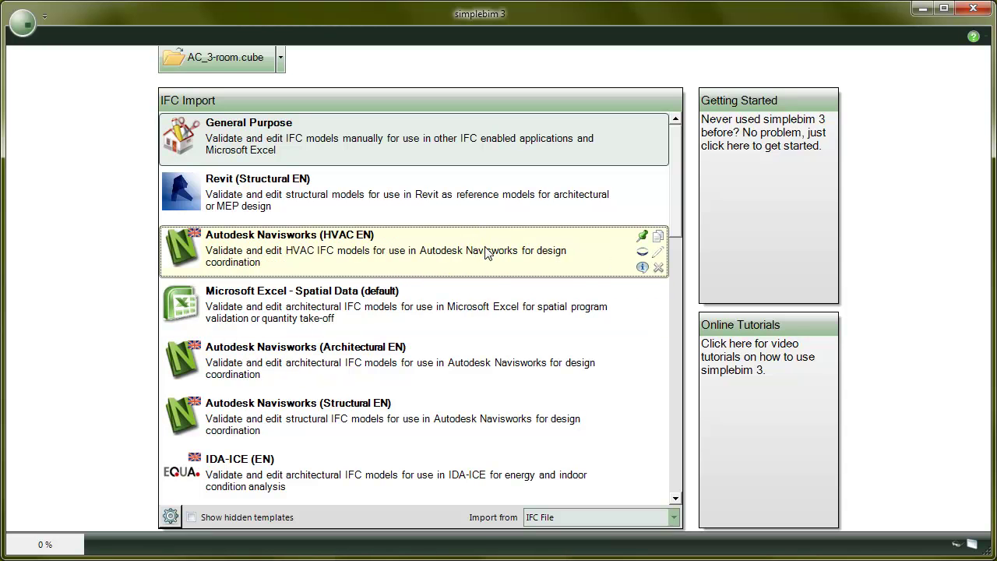
left_click_drag(489, 336, 491, 336)
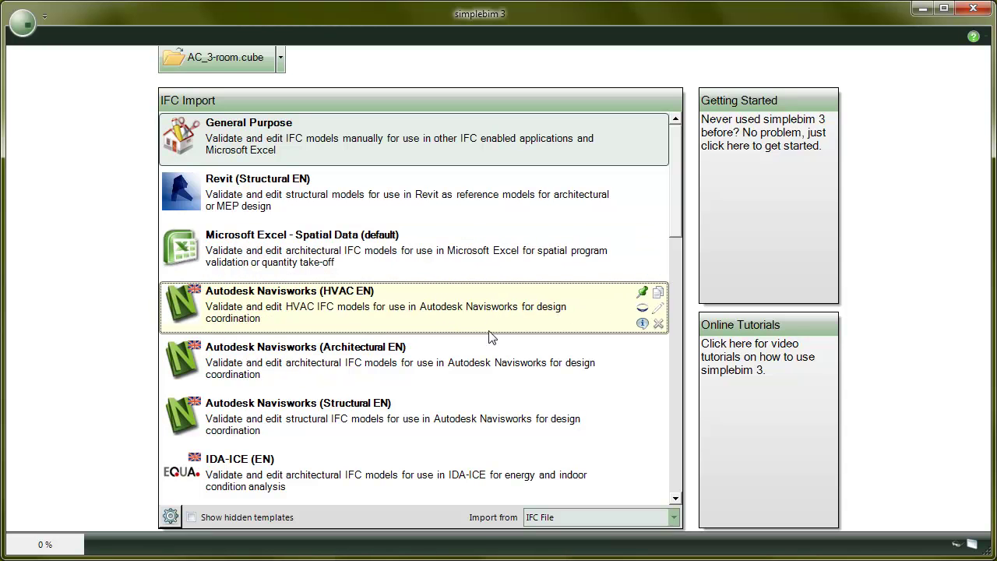
left_click(191, 517)
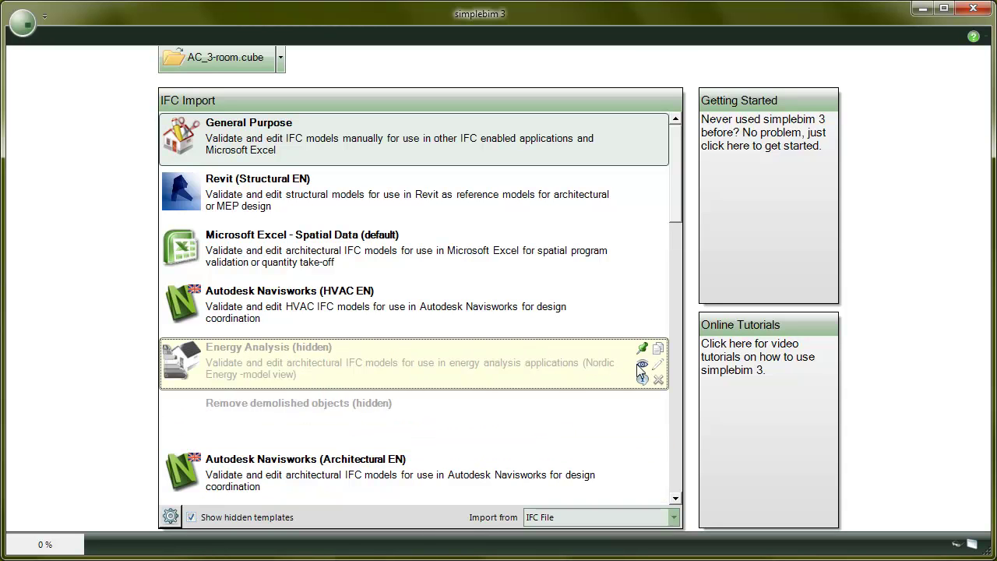
left_click(640, 364)
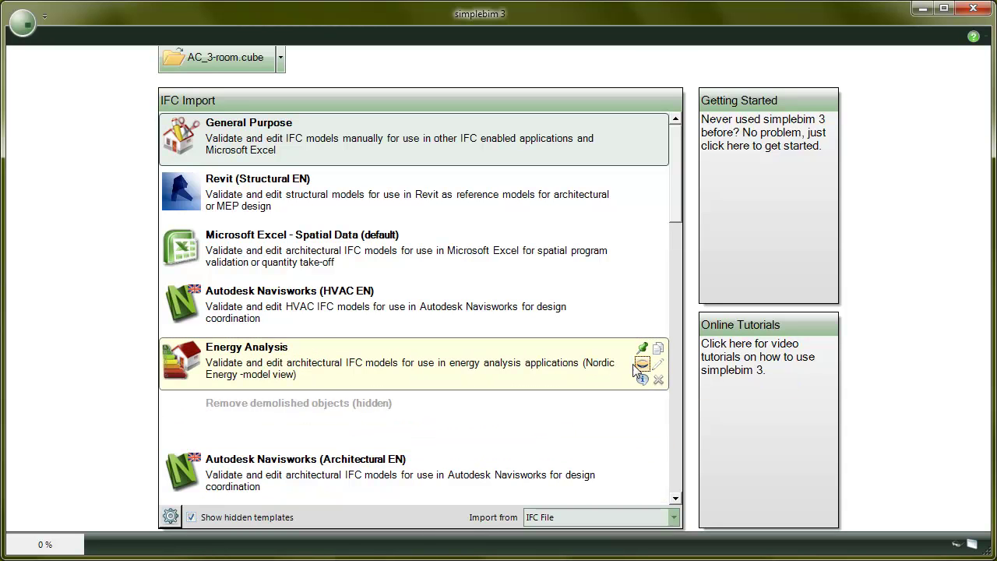
left_click(190, 517)
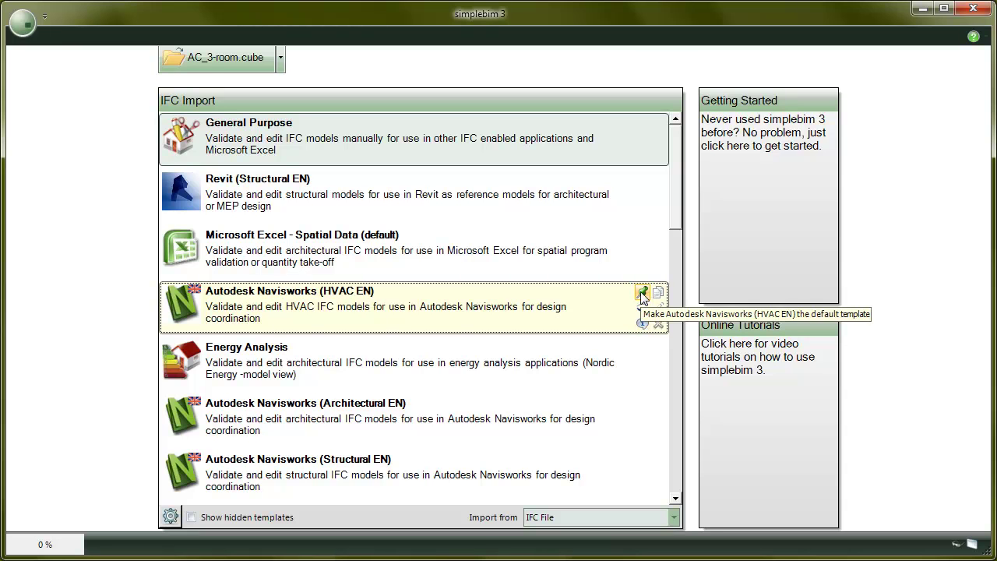
- Make Revit (Structural EN) the default template and scroll down to Add New Template
left_click(642, 181)
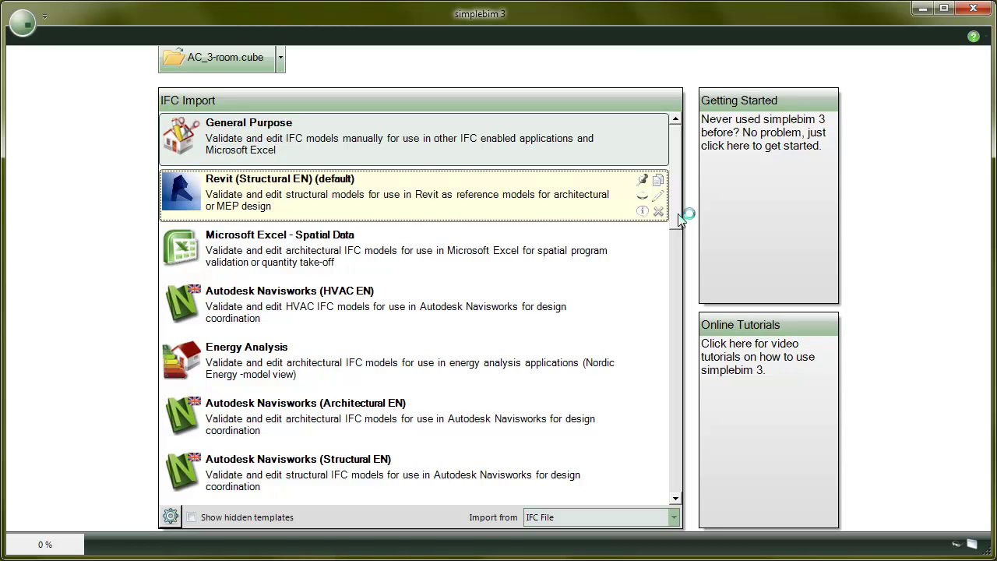
left_click_drag(678, 216, 666, 470)
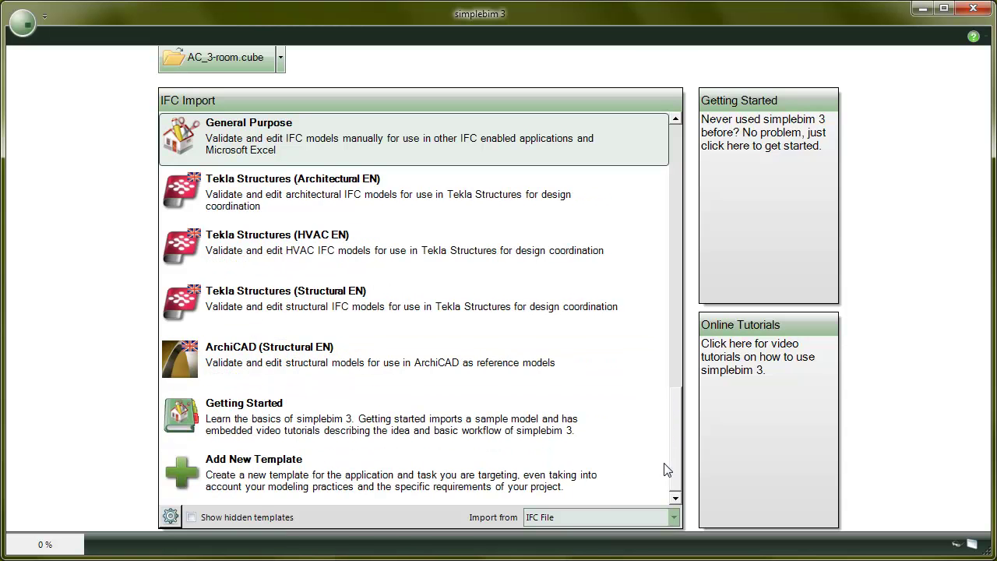
- Add template 'Demo' with key 'DEMO1' in group Projects, opening Demo.xlsx
left_click(404, 488)
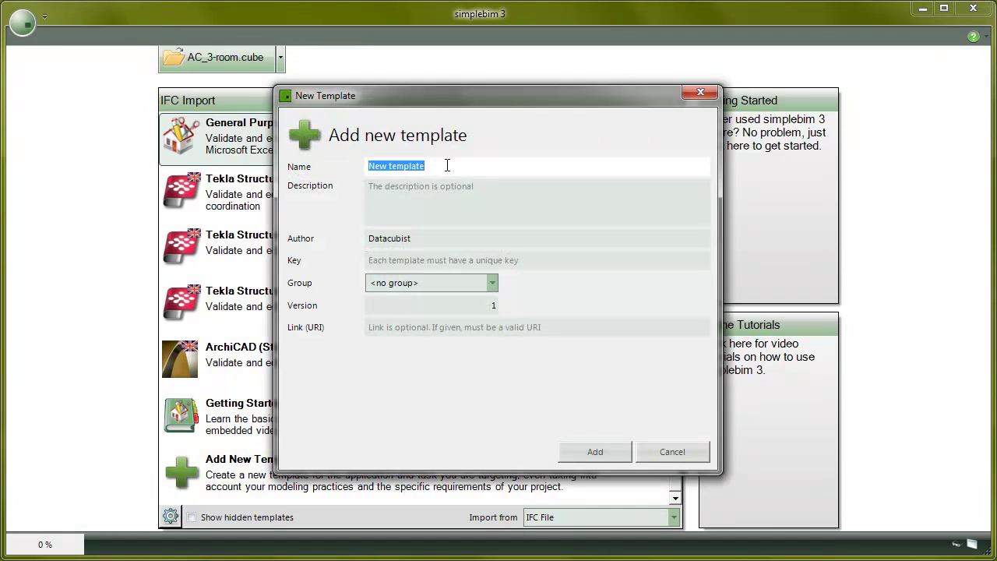
type("Demo")
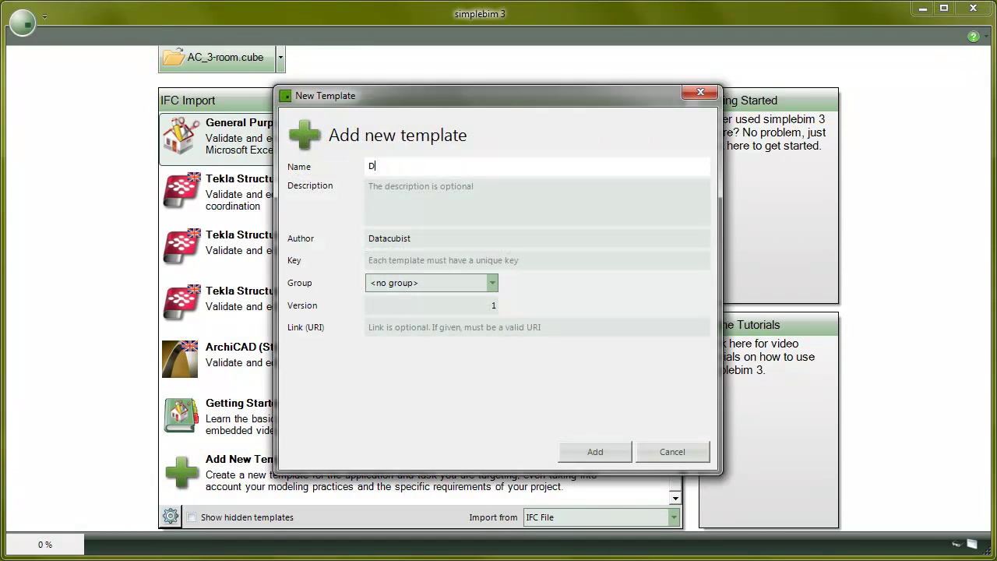
left_click(434, 262)
type("DEMO")
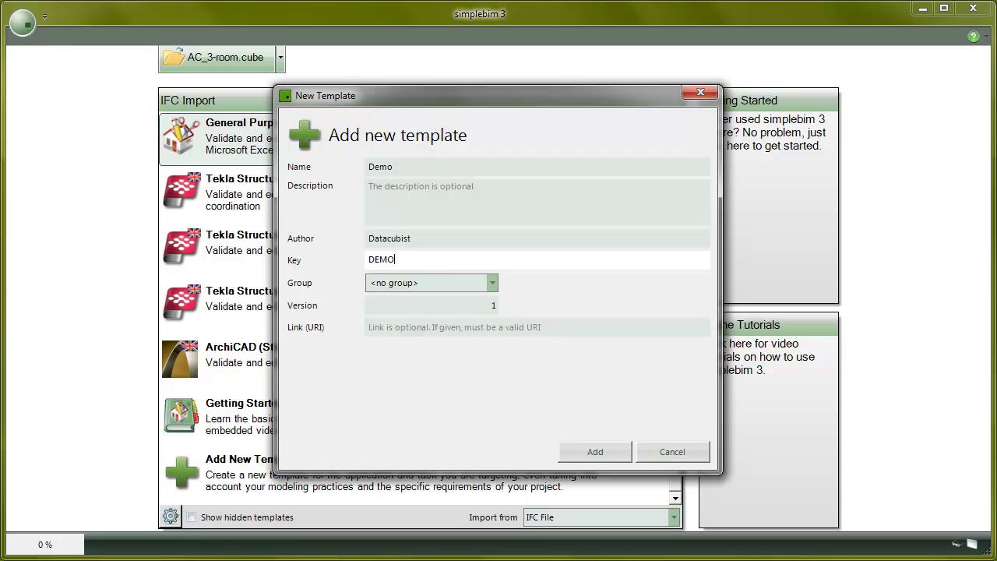
type("1")
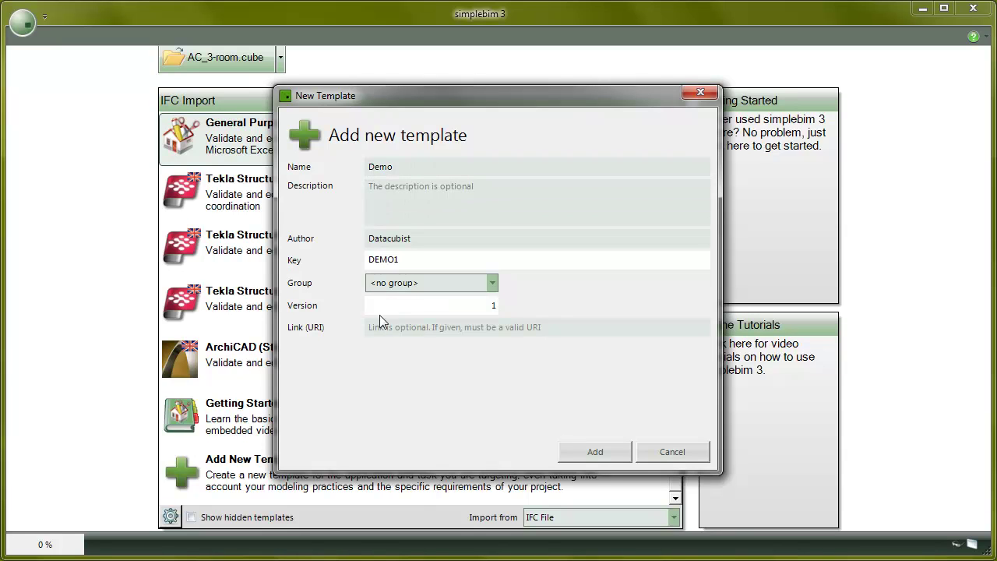
left_click(491, 283)
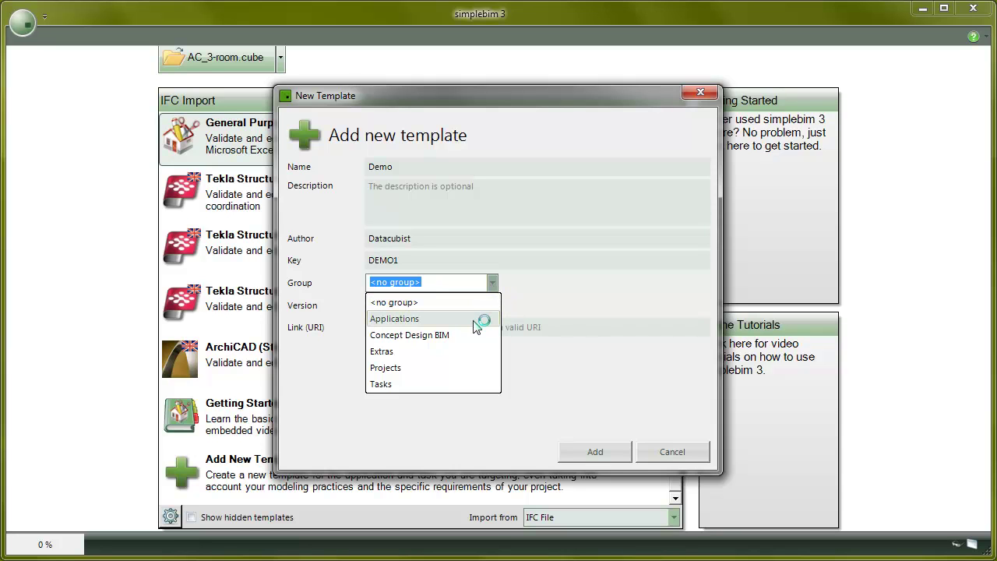
left_click(453, 367)
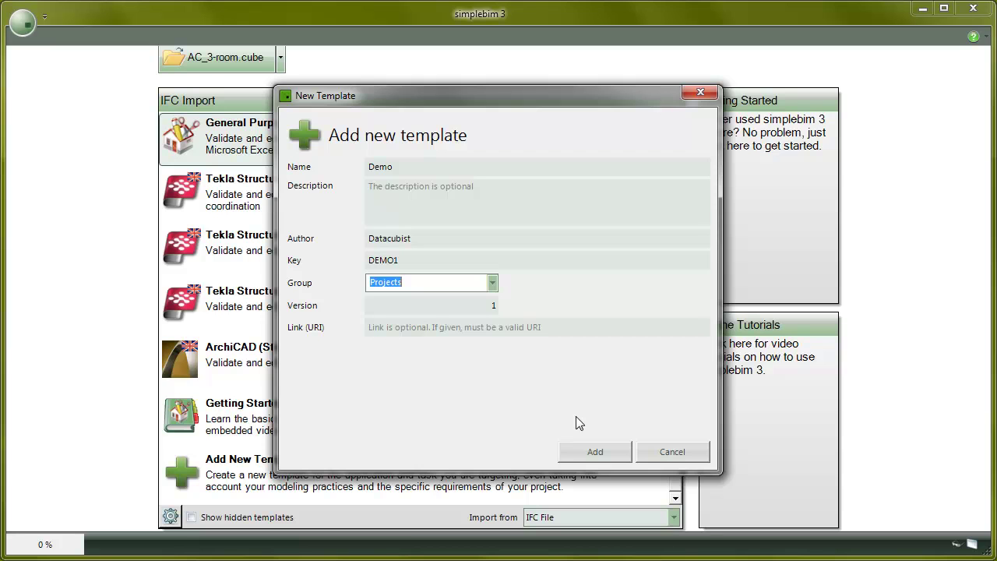
left_click(595, 451)
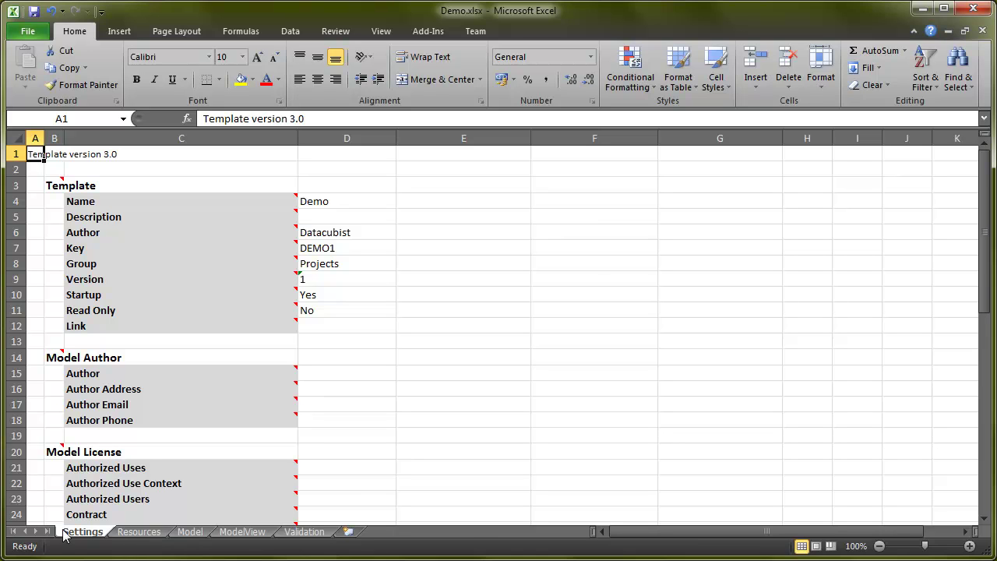
- Select the Settings values in column D, from template name D4 to Model Author D15–D25
left_click(342, 202)
left_click_drag(343, 201, 345, 320)
scroll(345, 320, "down", 4)
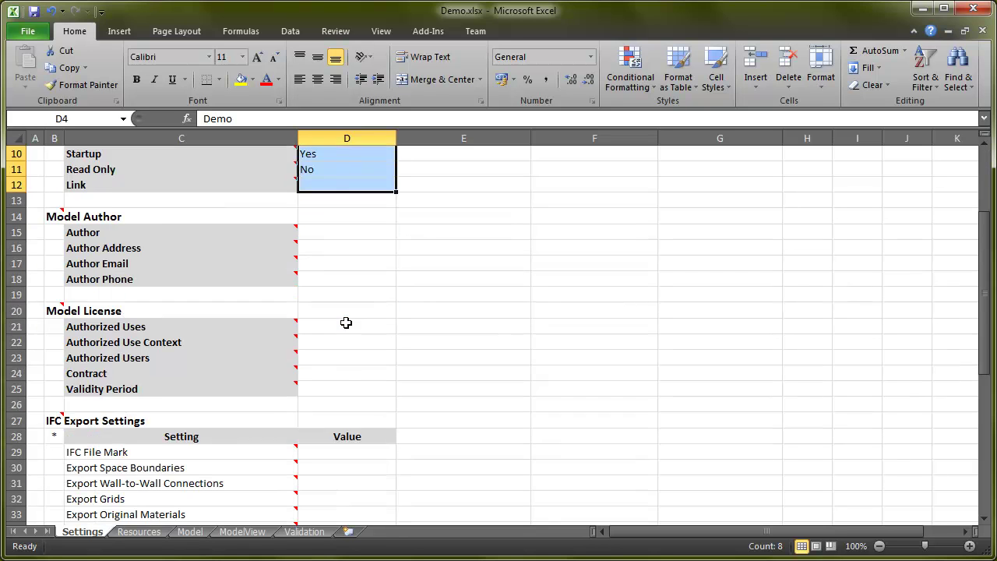
left_click_drag(335, 185, 345, 342)
scroll(345, 341, "down", 4)
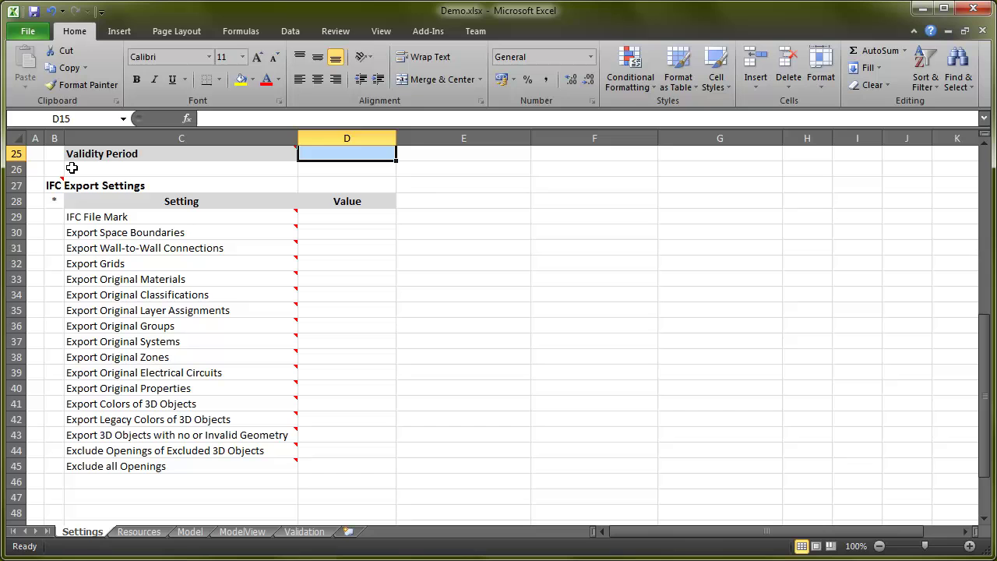
- Mark the IFC Export Settings values in column D, then go to the Resources sheet
left_click(103, 187)
left_click_drag(333, 215, 327, 470)
left_click(140, 531)
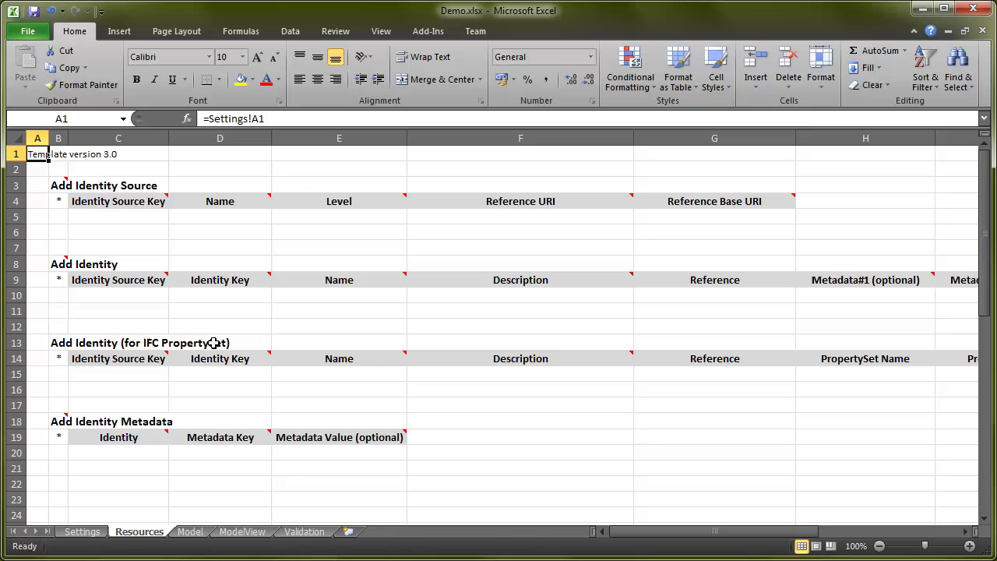
- Scroll through the Model sheet's property rule tables, then switch to the ModelView sheet
left_click(191, 531)
scroll(291, 282, "down", 4)
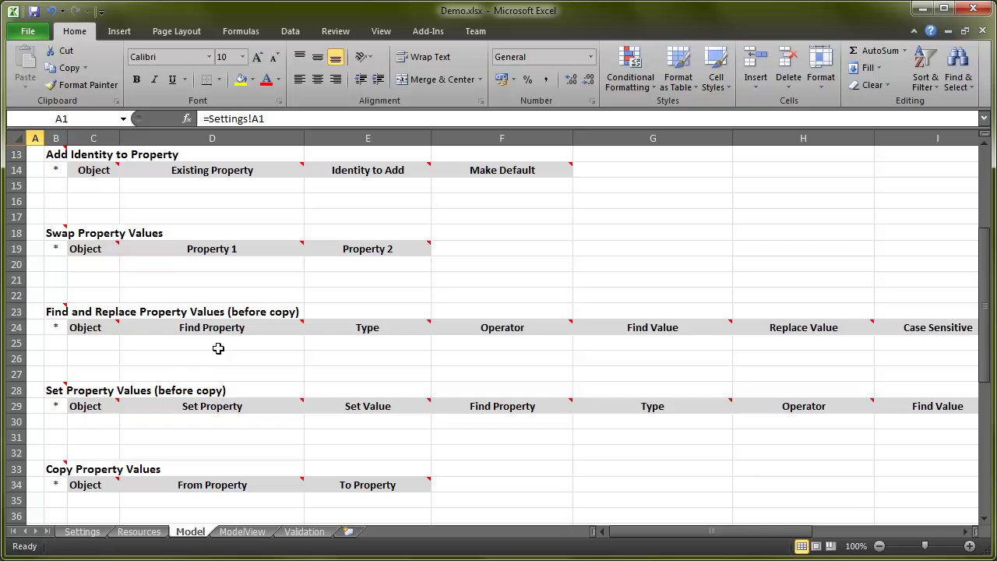
scroll(148, 393, "down", 3)
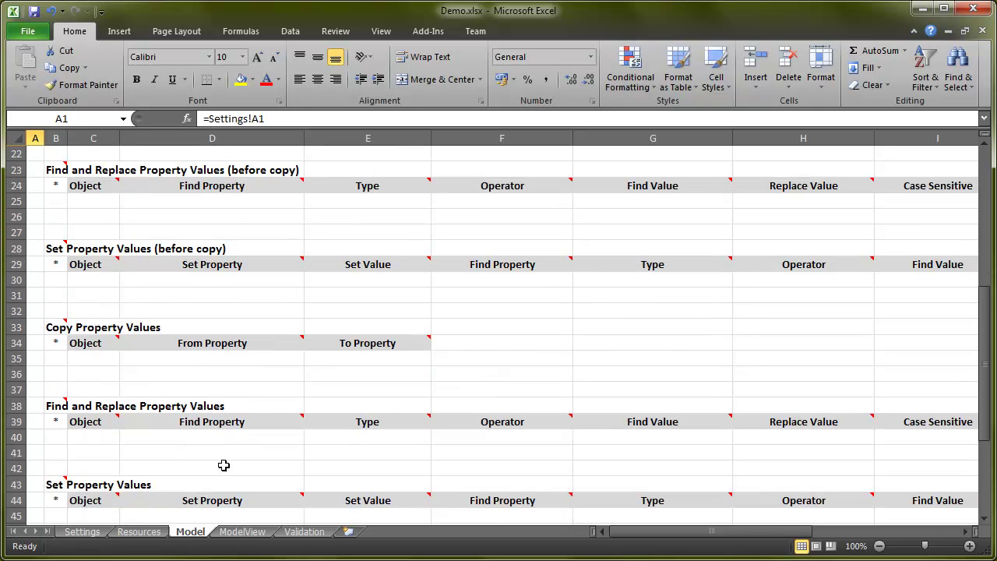
left_click(254, 533)
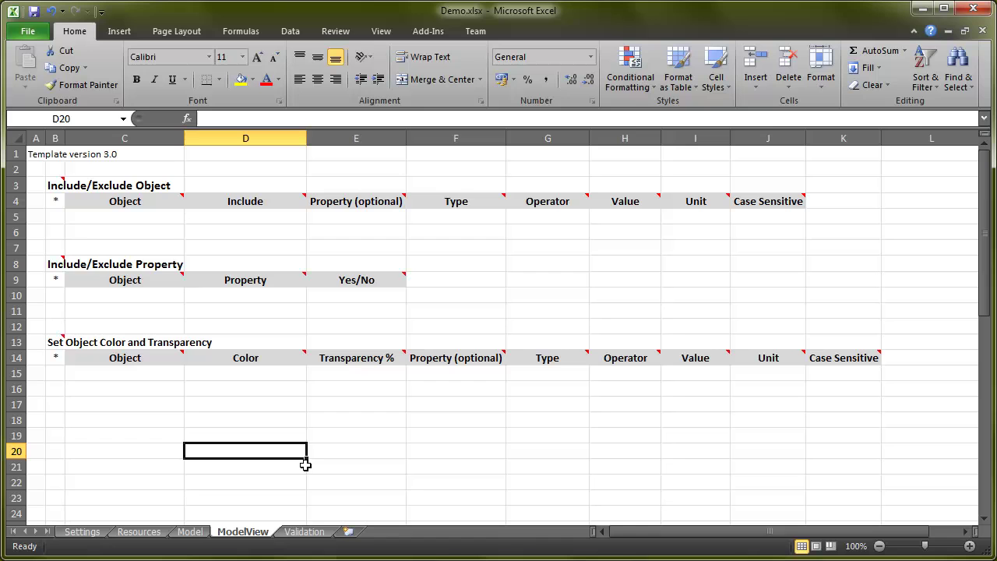
- Review the Validation sheet's required-object and property tables, then return to Settings
left_click(313, 534)
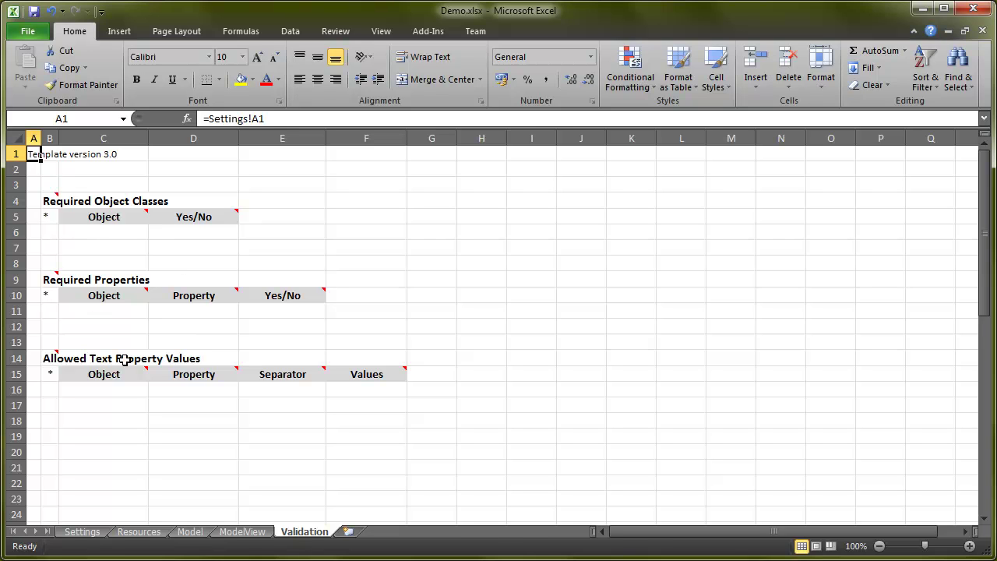
mouse_move(71, 375)
left_click(86, 532)
- Select the Demo template's values from Name to Link (D4:D12) on the Settings sheet, then return to simplebim 3
scroll(266, 419, "up", 8)
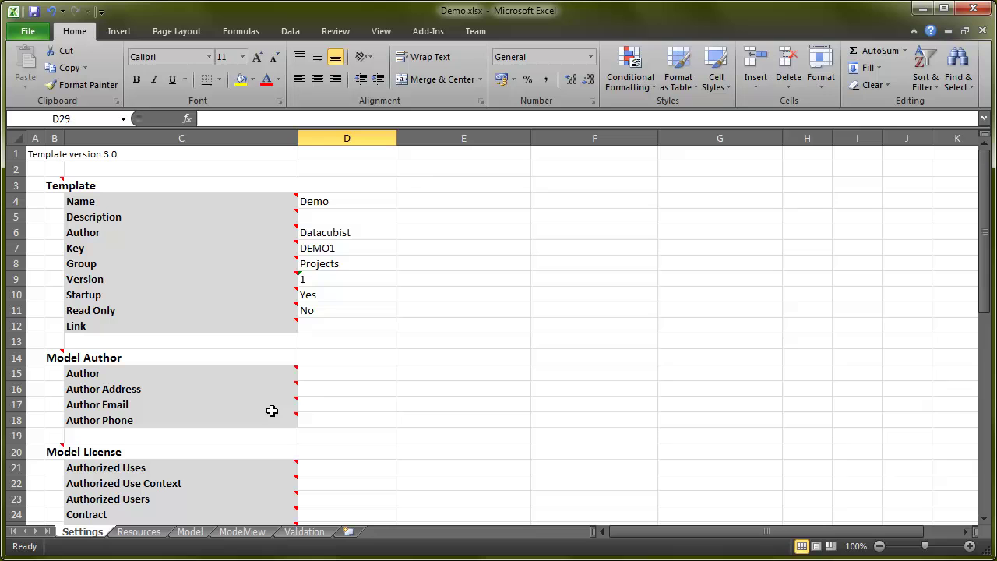
left_click_drag(354, 205, 362, 327)
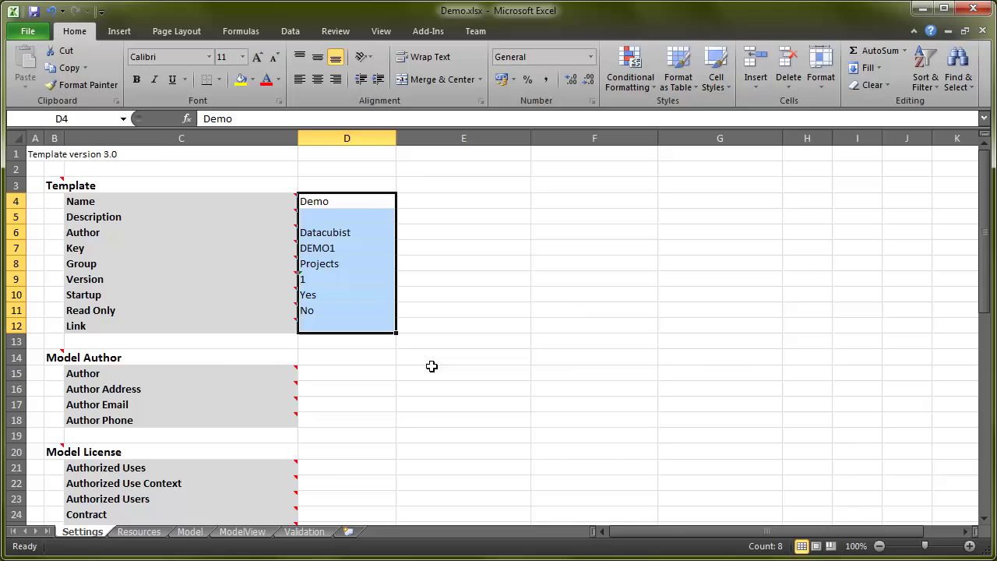
key("alt+Tab")
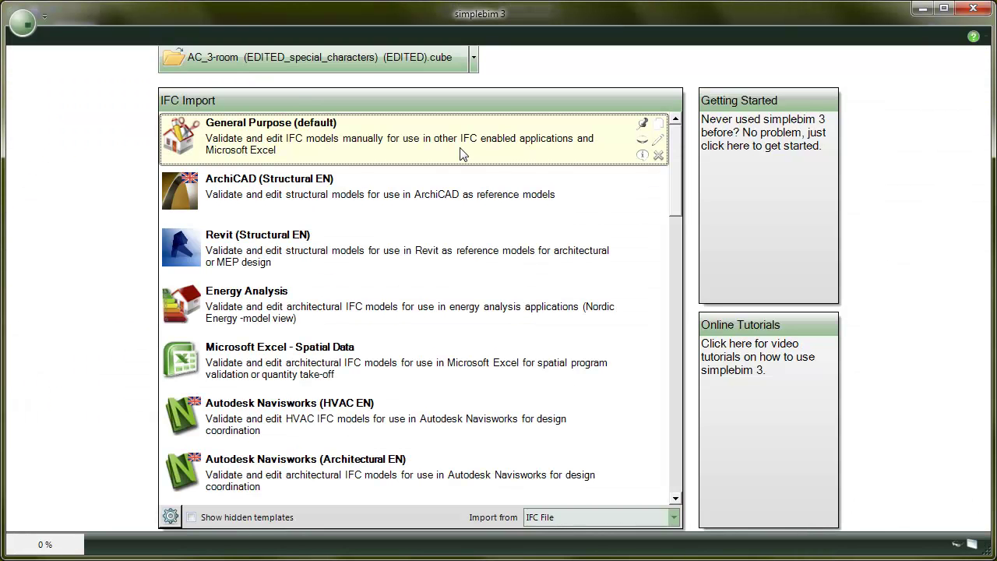
- Make a copy of the ArchiCAD (Structural EN) template
mouse_move(527, 187)
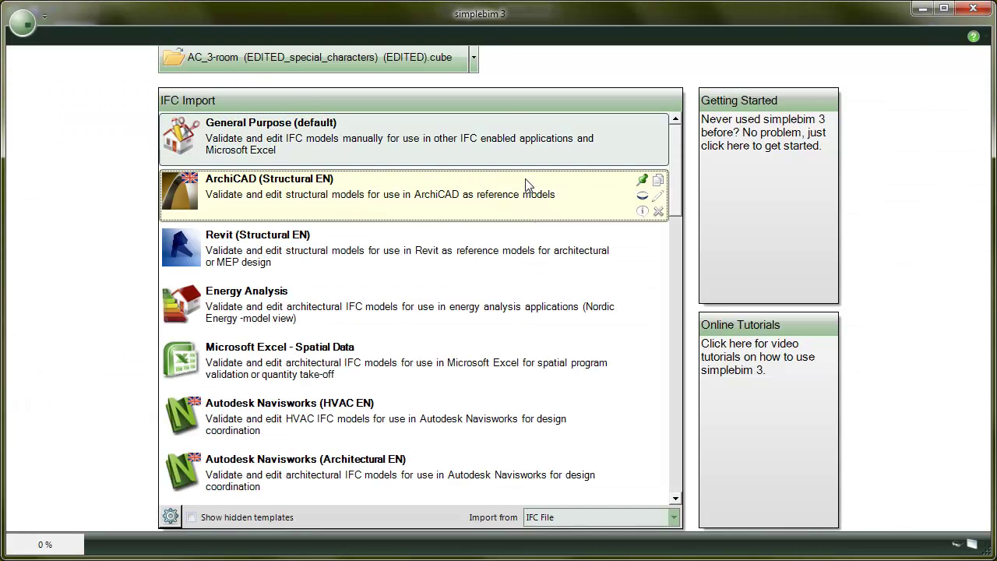
left_click(658, 182)
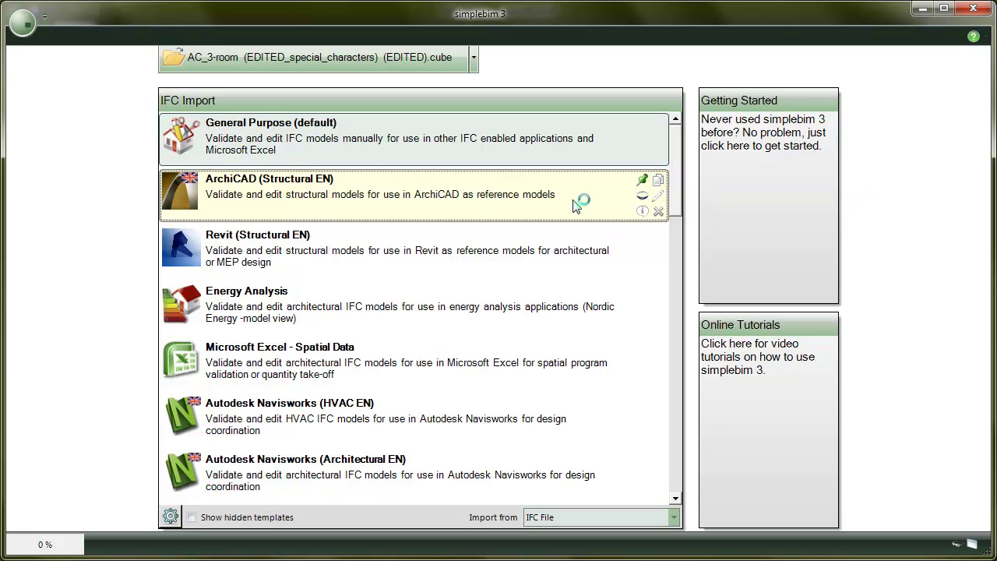